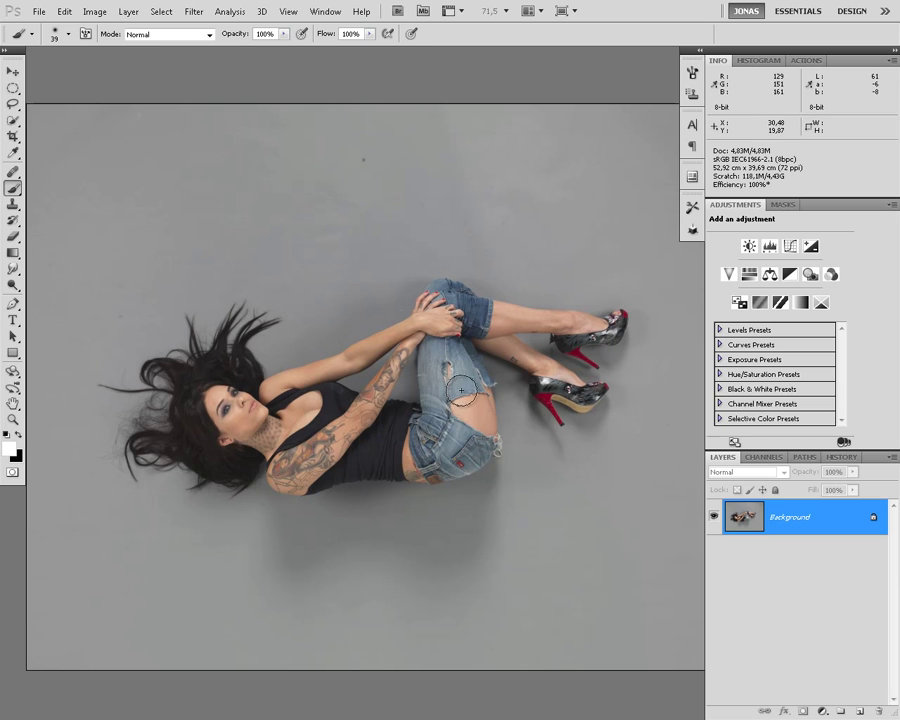
Add a solid color fill layer in blue #0f61a0 above the photo and set its blend mode to Soft Light.
left_click(823, 712)
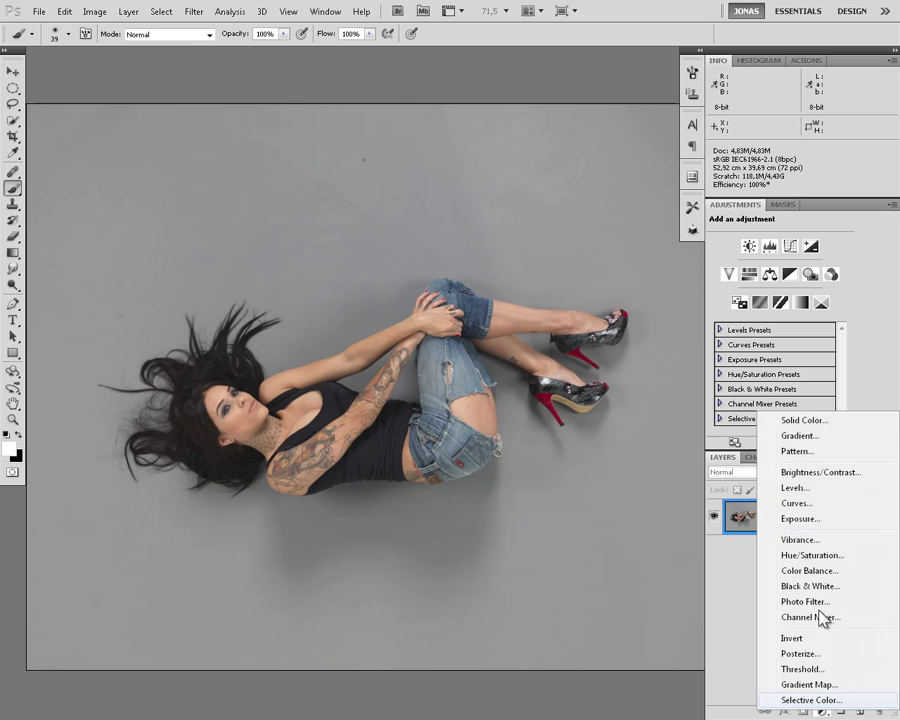
left_click(825, 421)
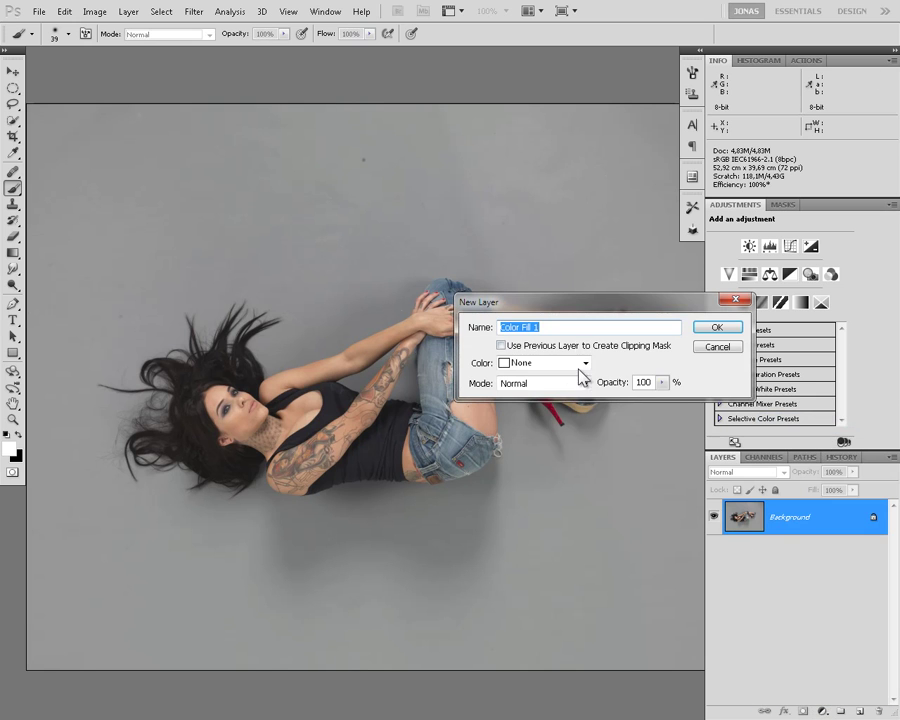
left_click(716, 330)
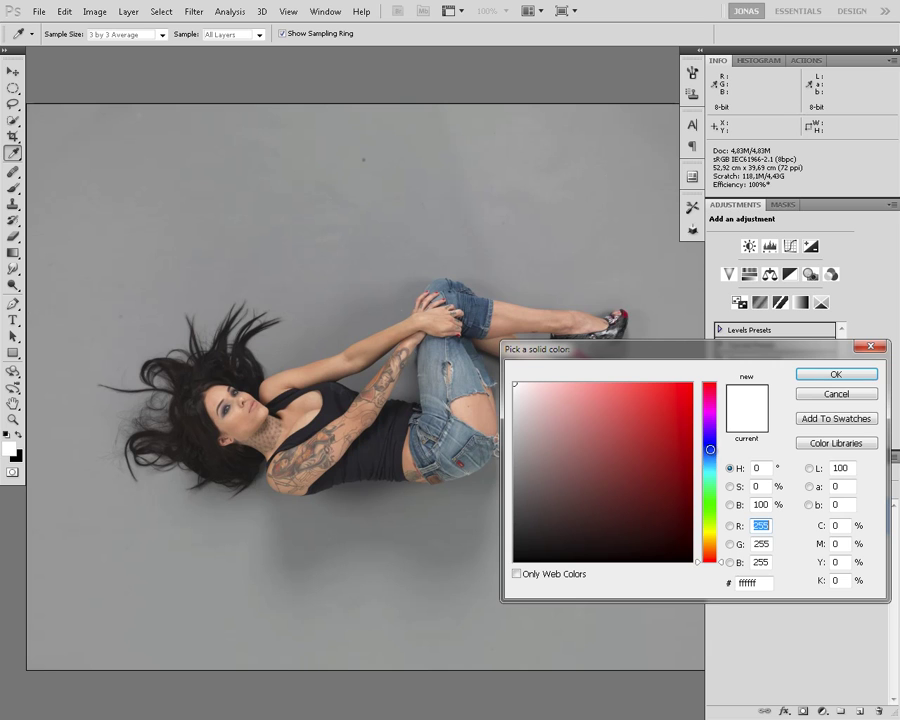
left_click(710, 464)
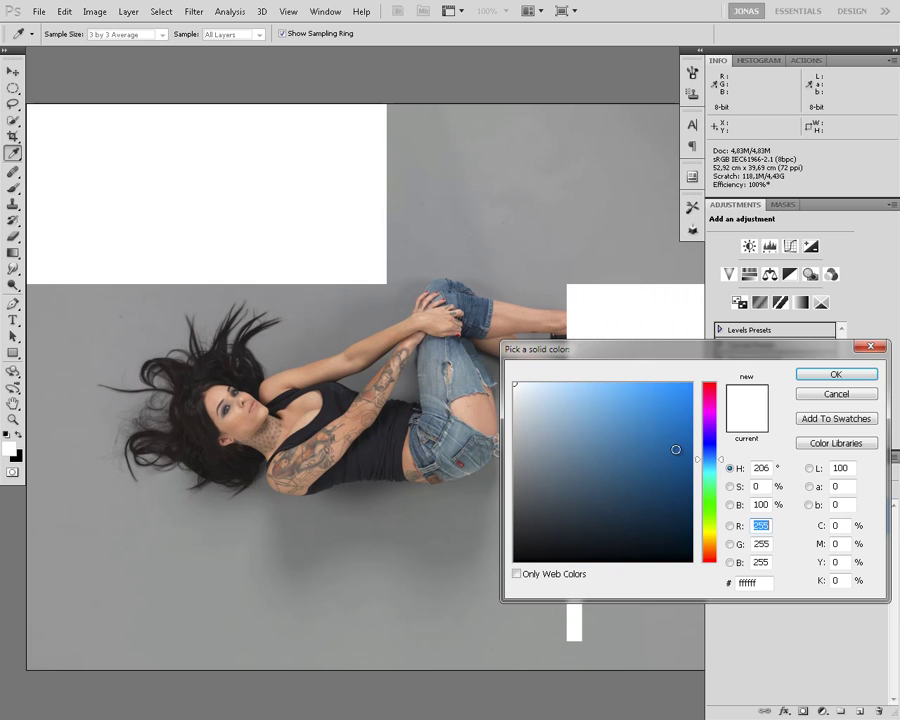
left_click(676, 449)
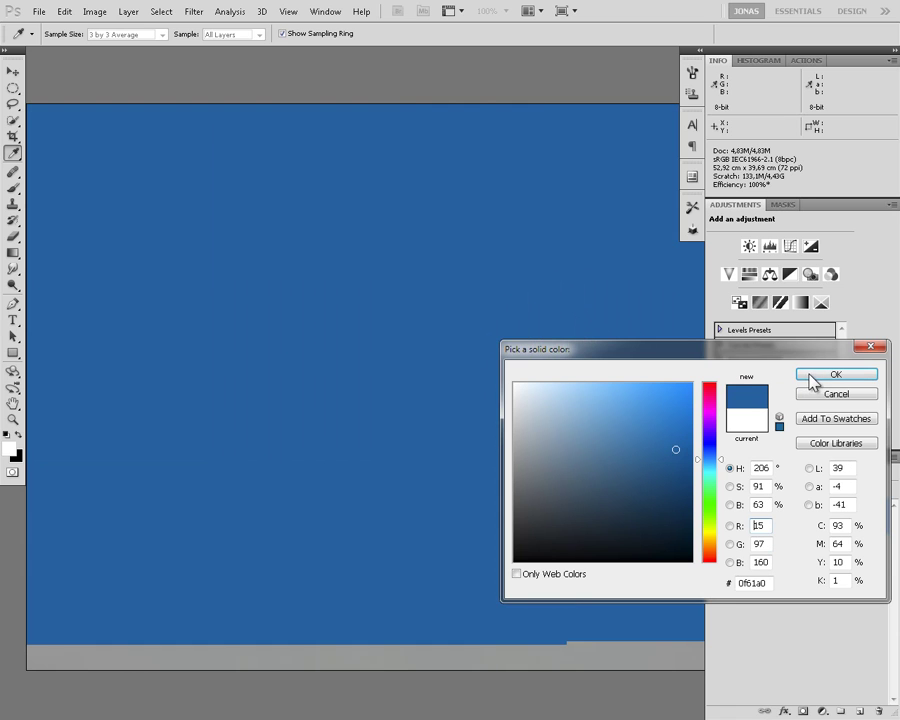
left_click(812, 378)
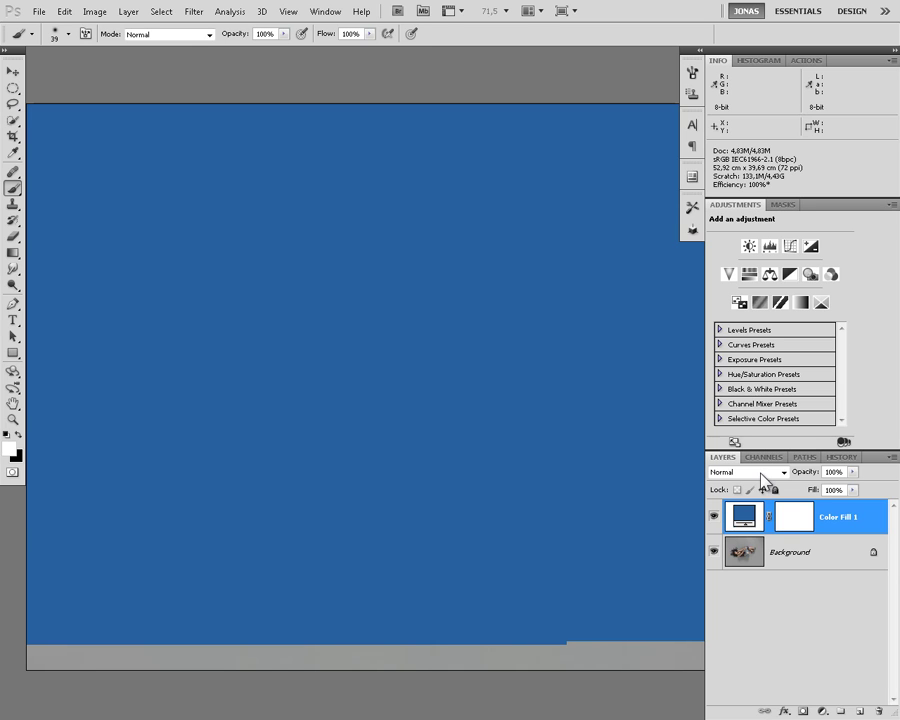
left_click(761, 474)
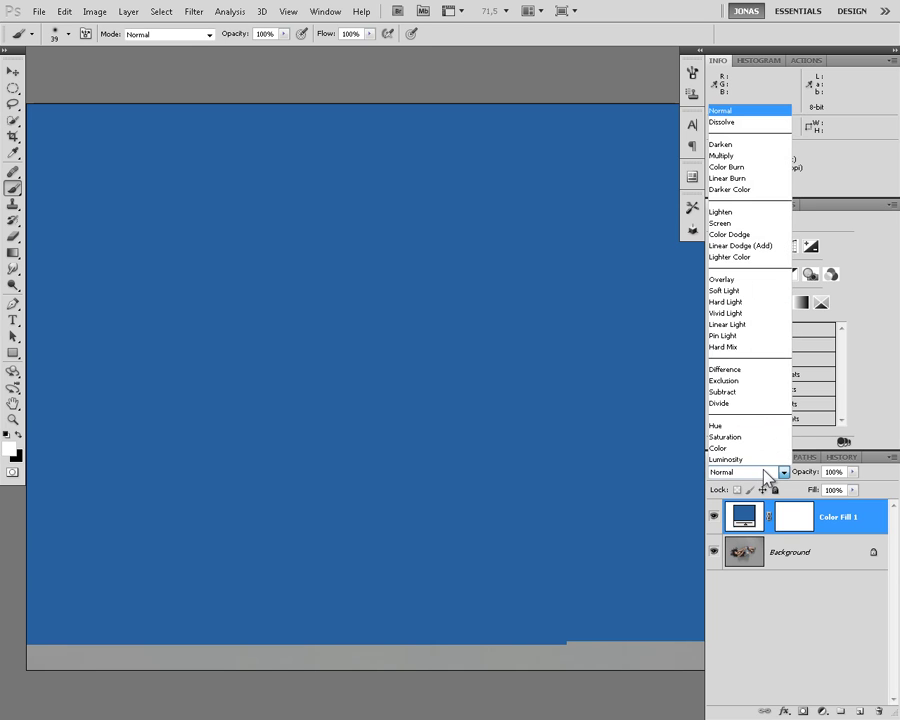
left_click(737, 291)
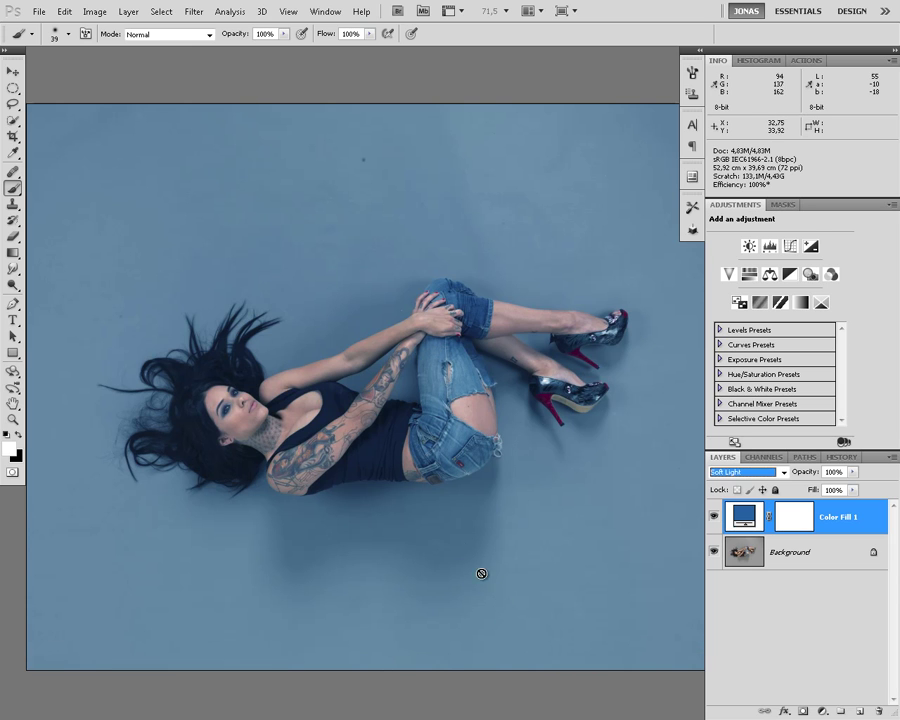
Paint black with the Brush on the fill layer's mask over the woman's face, torso, jeans and upper leg, and inspect the mask alone.
left_click(13, 404)
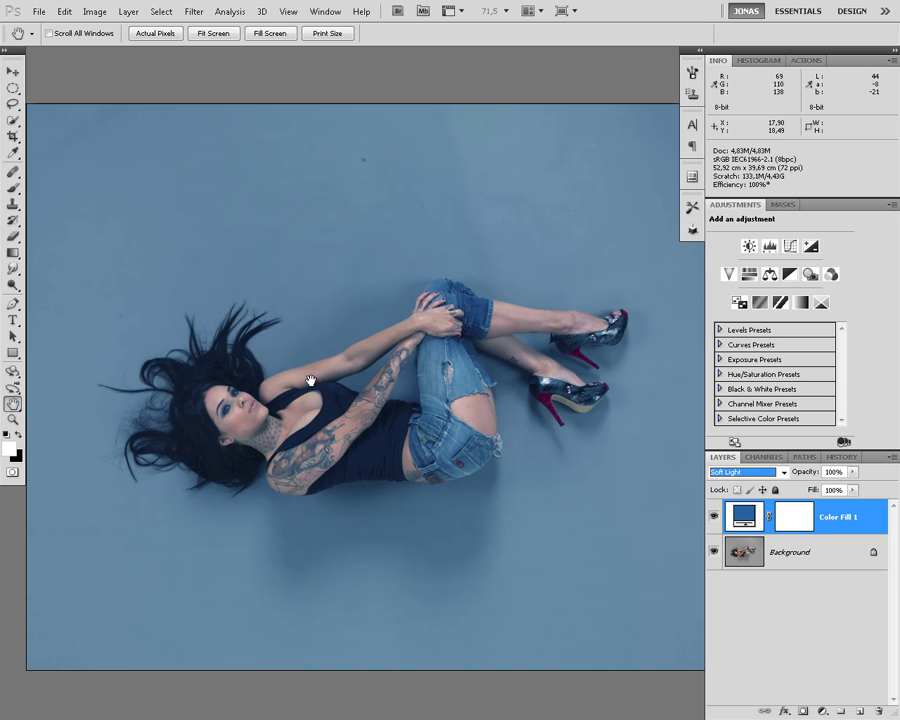
left_click(337, 411)
left_click_drag(336, 411, 332, 438)
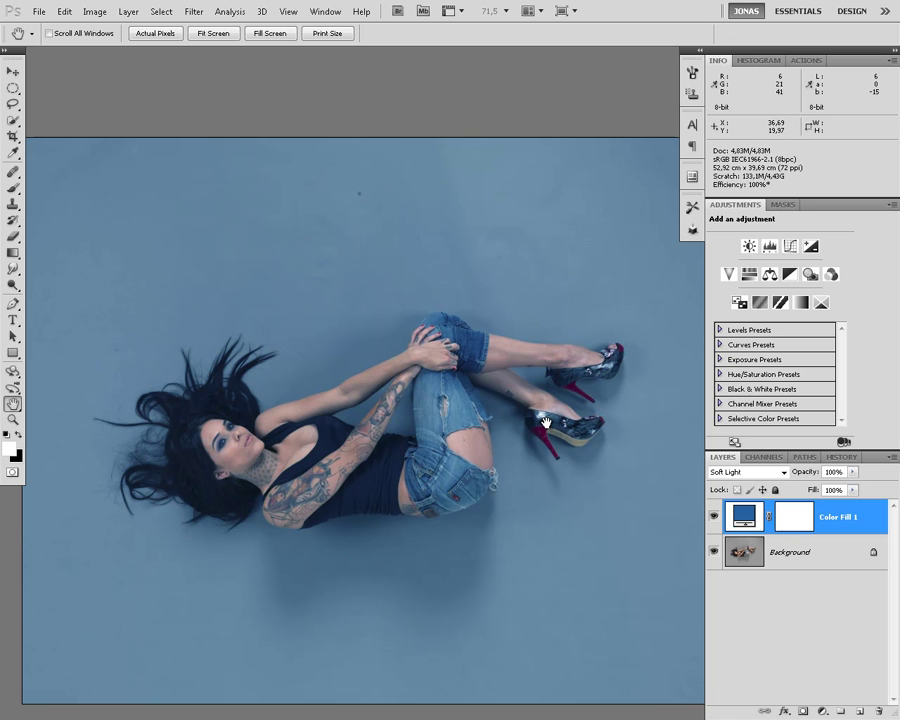
left_click(796, 521)
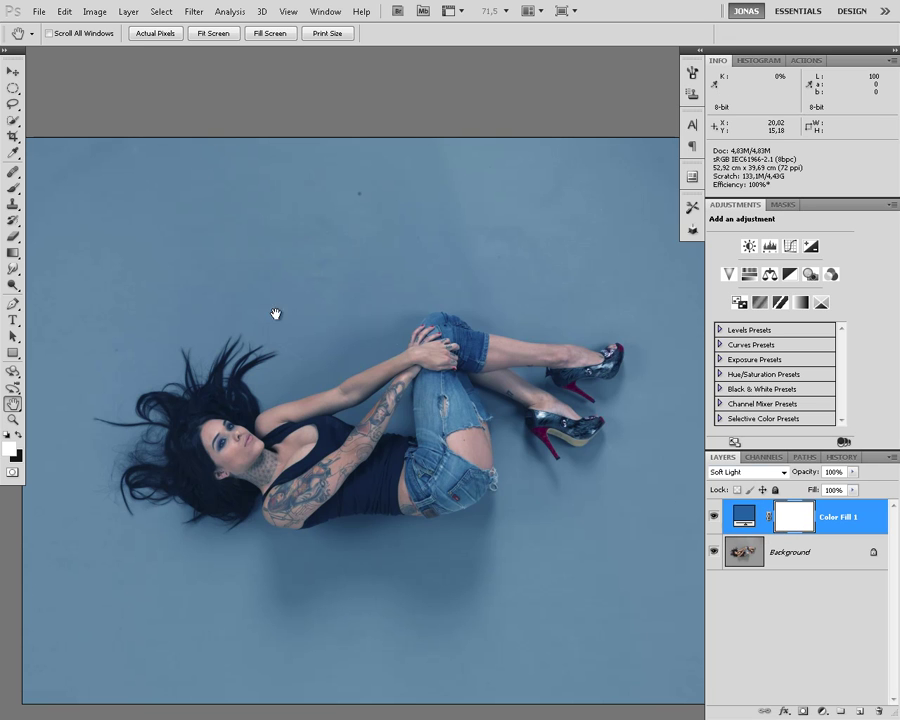
left_click(14, 188)
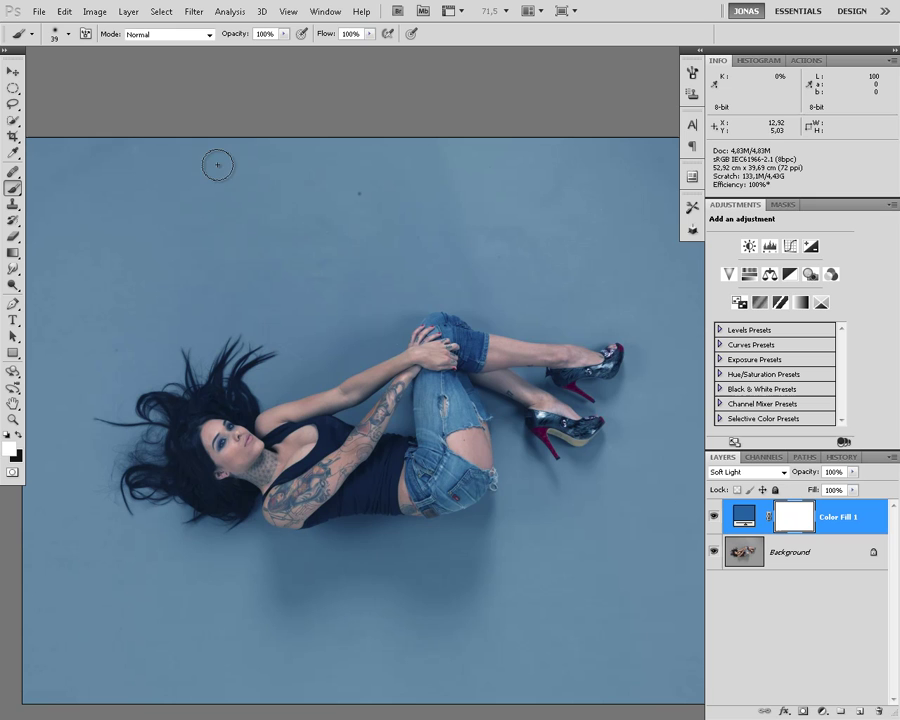
left_click(20, 434)
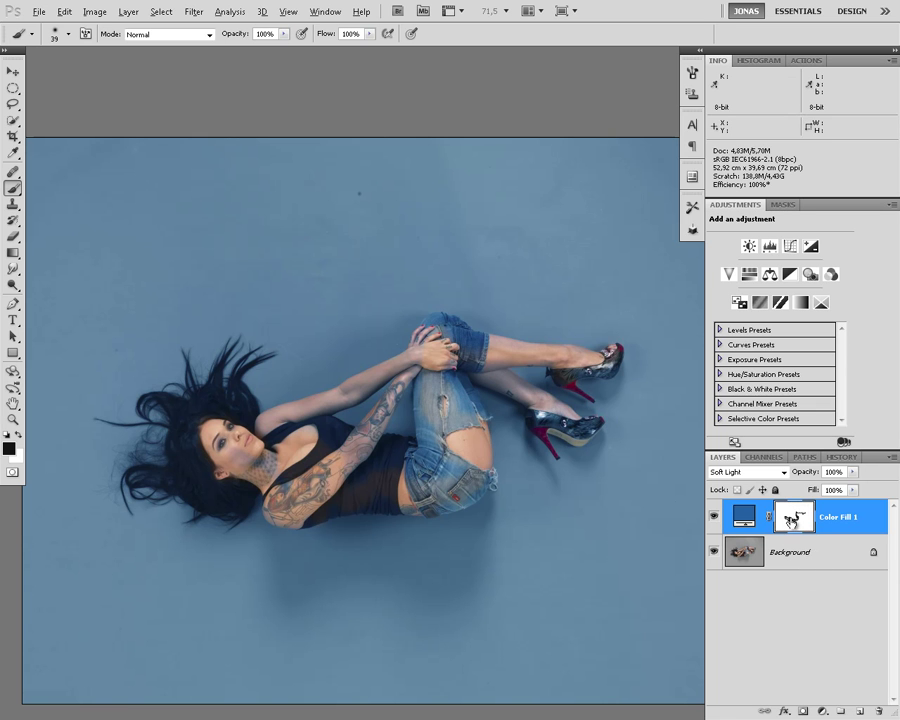
left_click(791, 520, "alt")
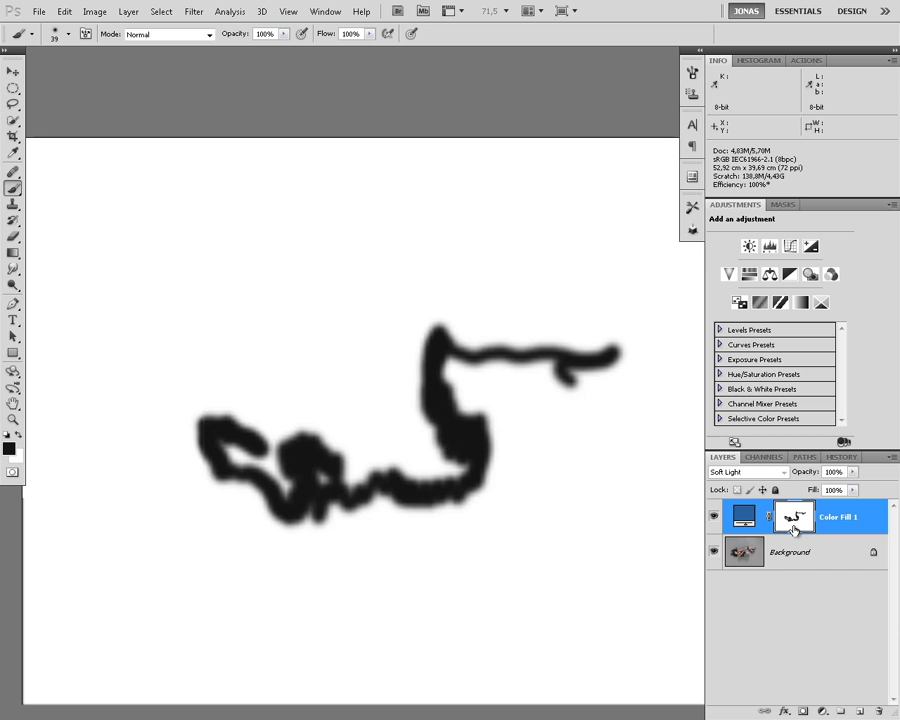
left_click(795, 529, "alt")
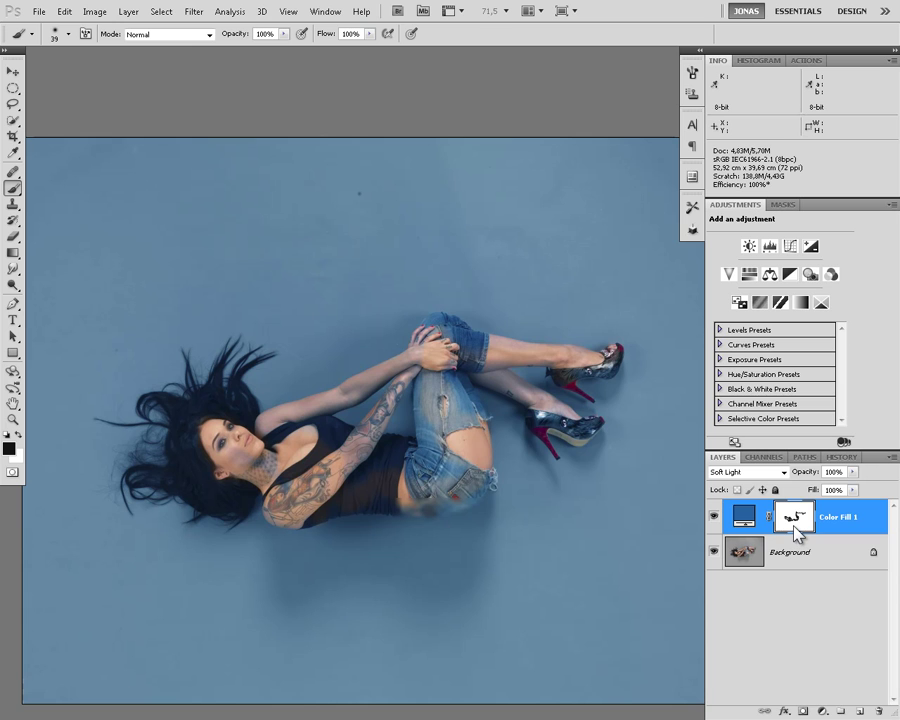
Open the fill layer's Blending Options and set Blend If to the Red channel.
right_click(796, 533)
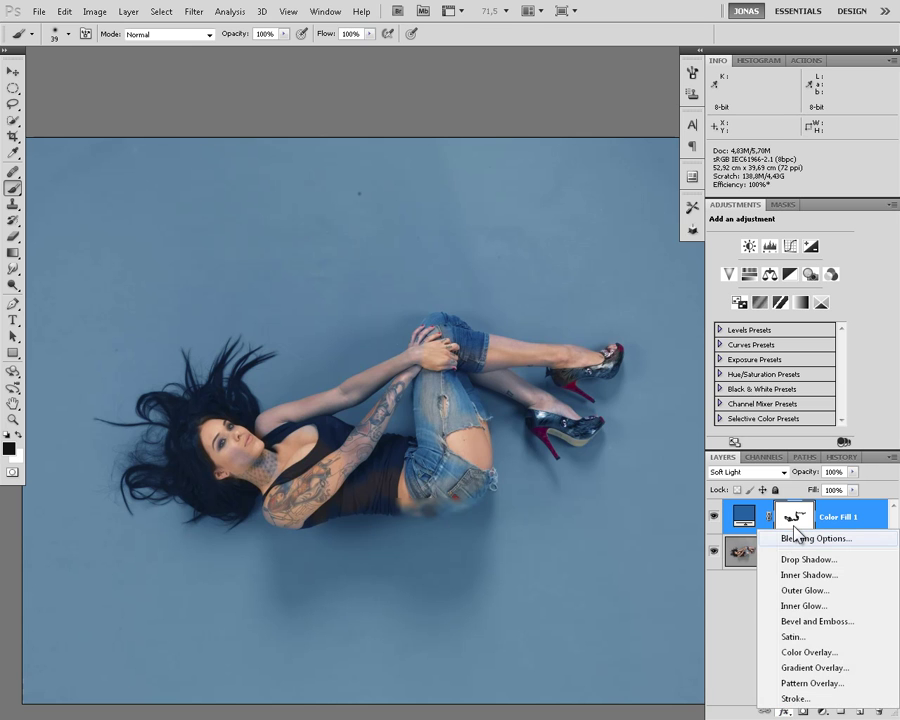
key("Escape")
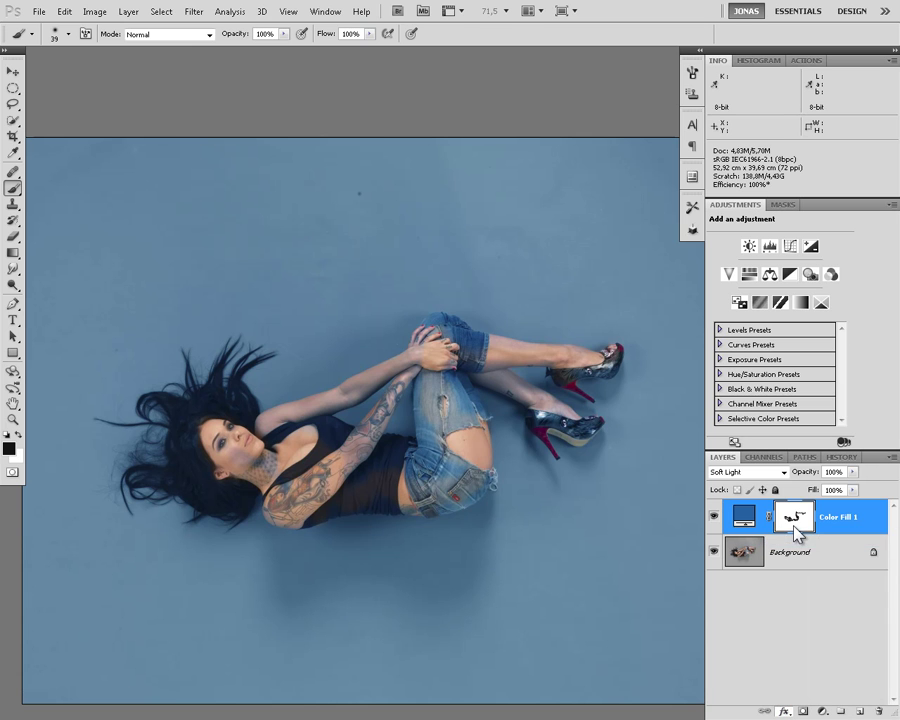
key("h")
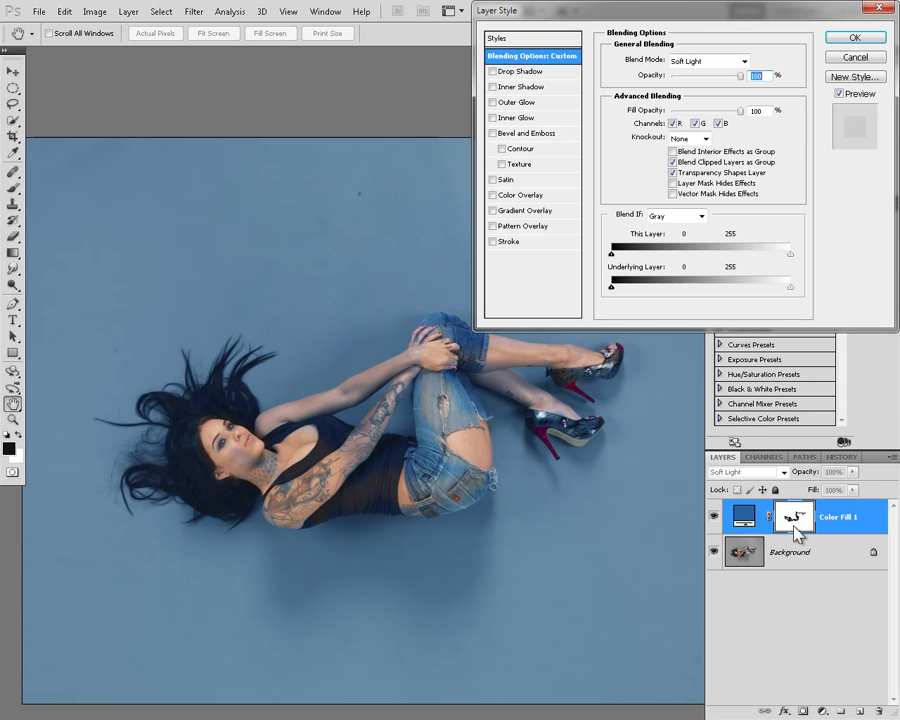
key("alt+Down")
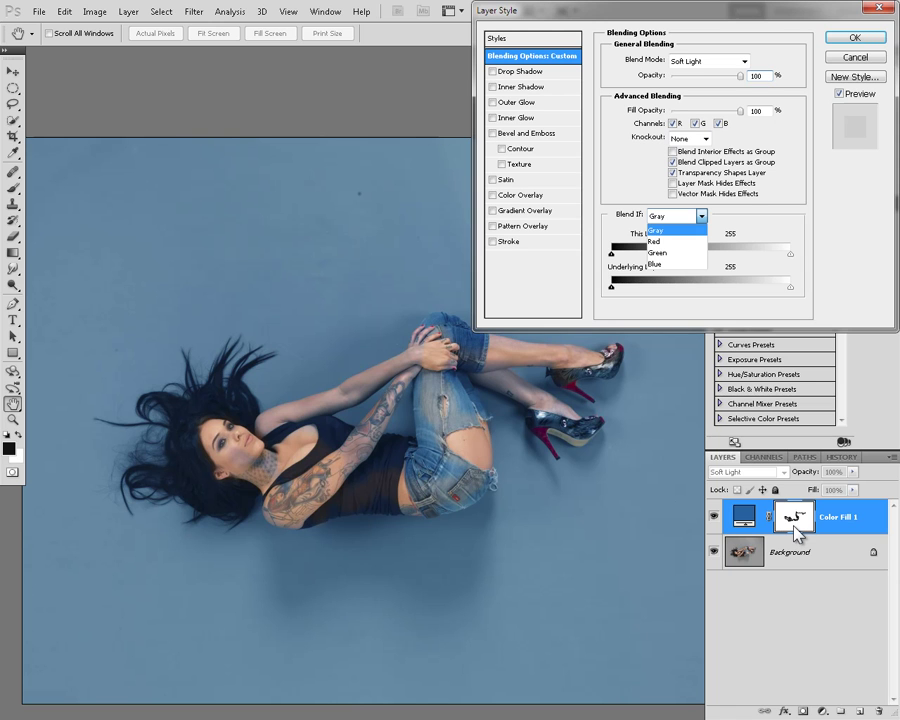
key("Down")
key("Return")
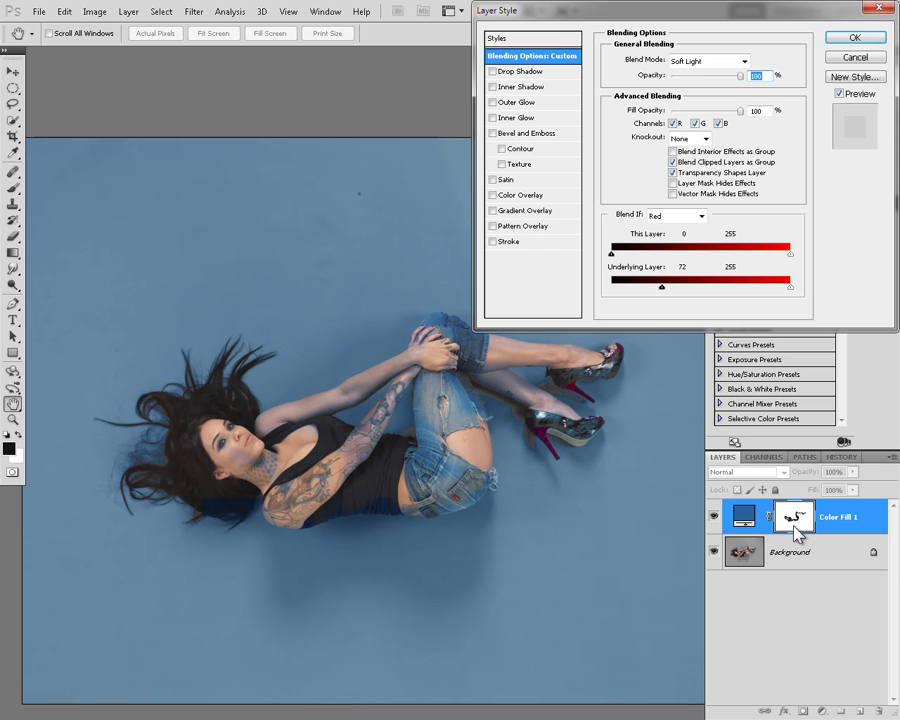
Split the Red channel's Underlying Layer shadow slider and set its halves to 53 / 104.
key("alt")
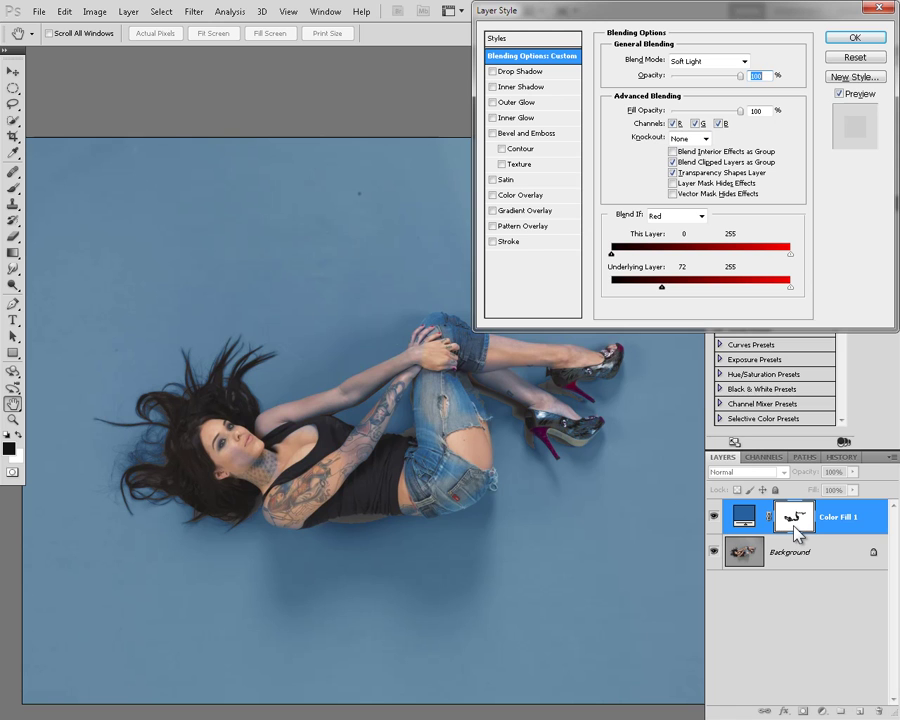
left_click_drag(661, 288, 697, 288)
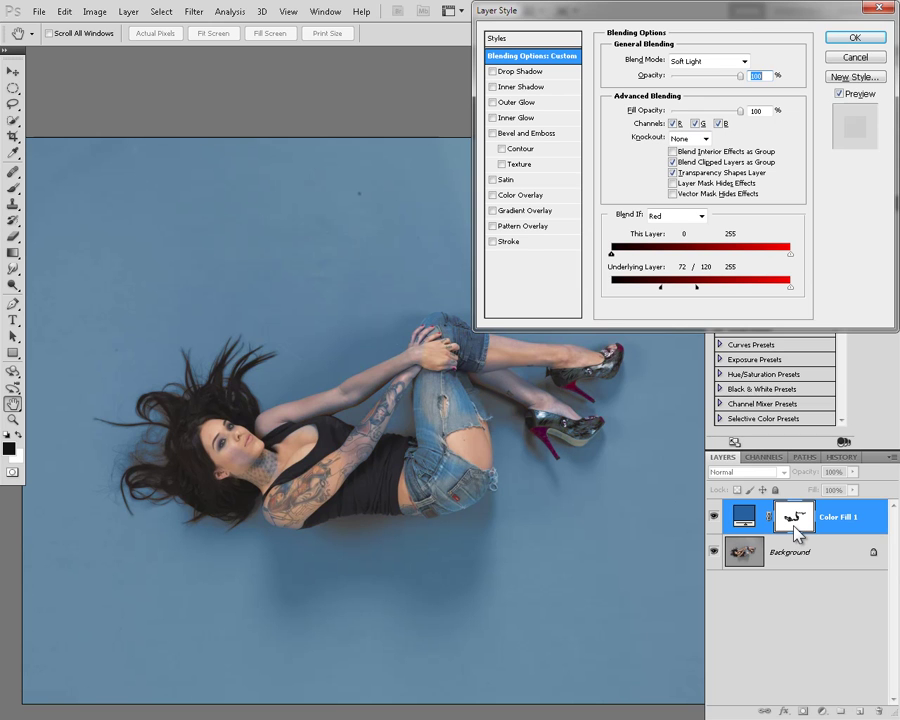
left_click_drag(661, 288, 649, 288)
left_click_drag(697, 288, 685, 288)
Split the Red channel's Underlying Layer highlight slider, lower both halves to keep the blue off the skin, and apply the layer style.
left_click_drag(790, 287, 761, 287)
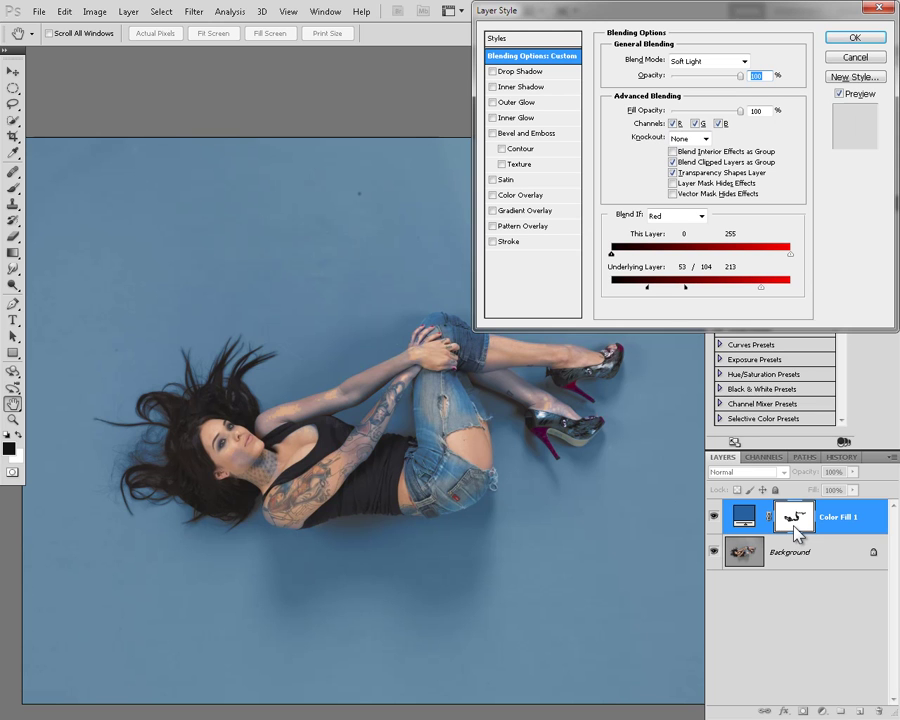
left_click_drag(761, 287, 728, 287)
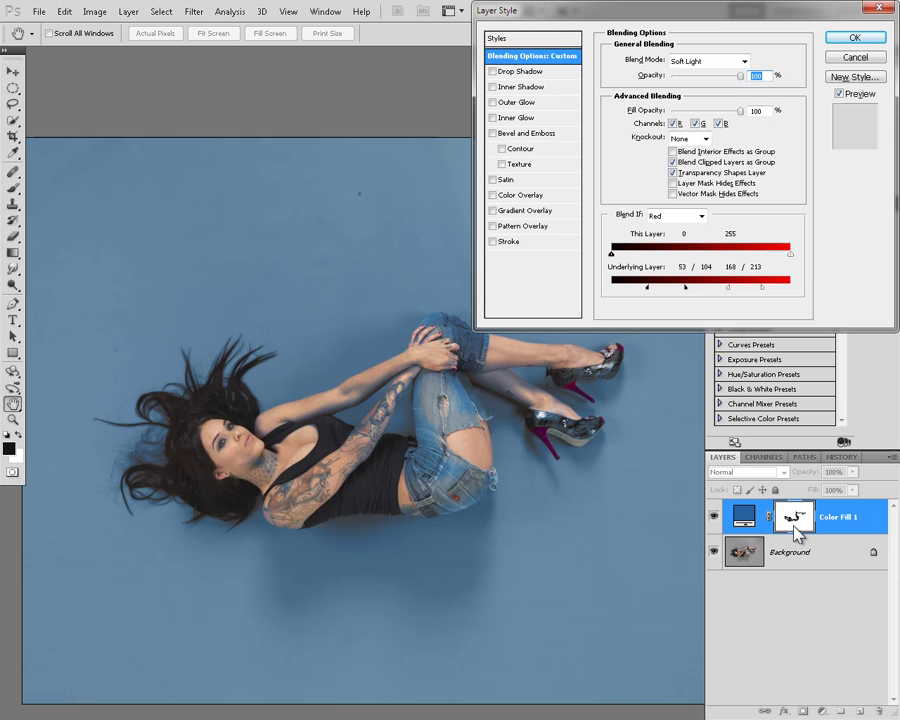
left_click_drag(762, 287, 691, 287)
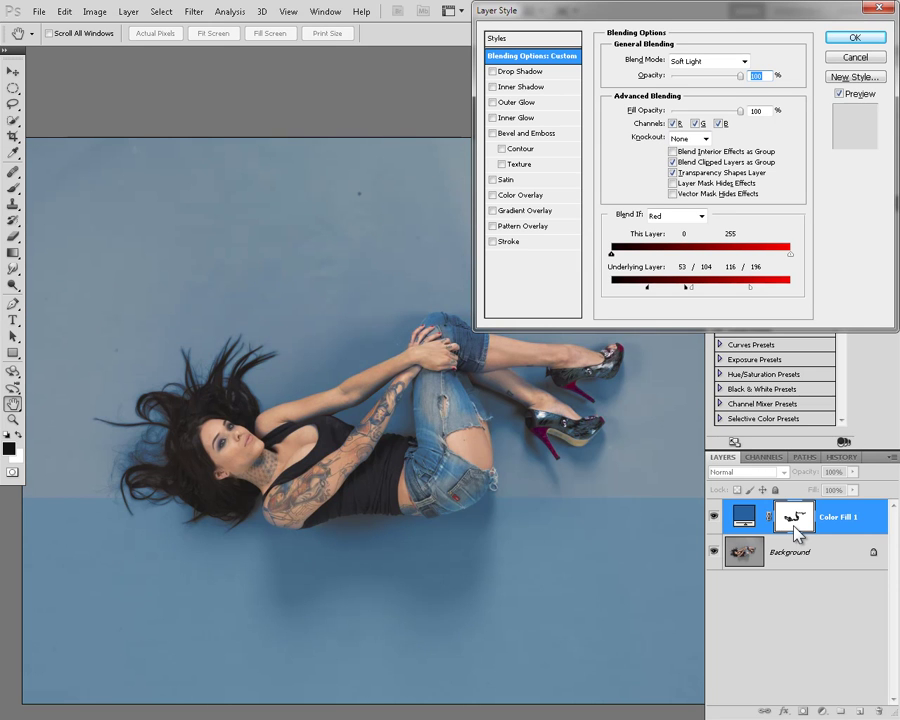
left_click_drag(691, 287, 714, 287)
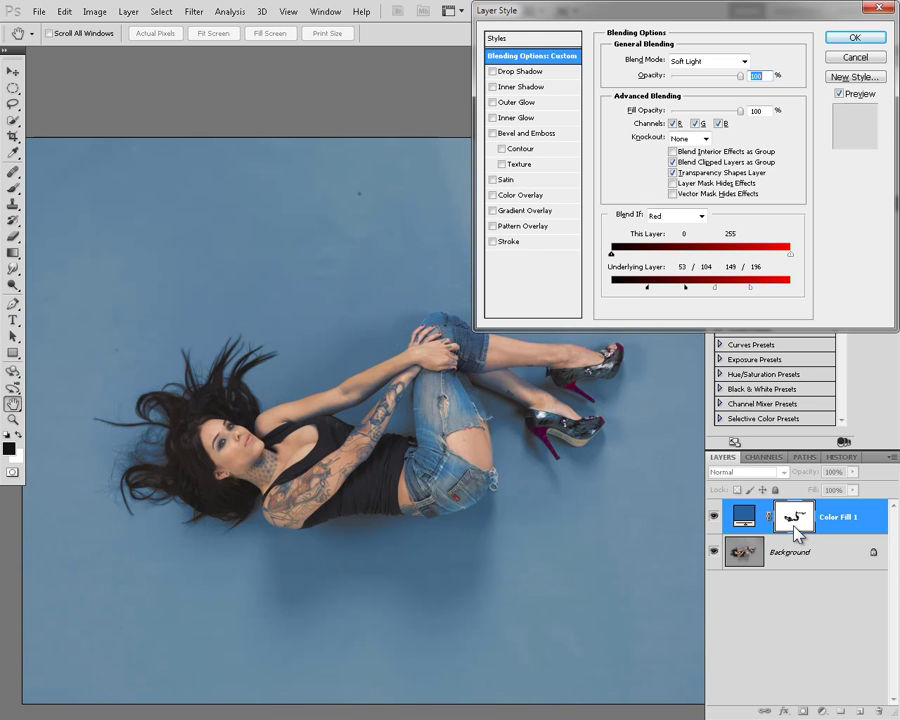
left_click_drag(750, 287, 709, 287)
key("Return")
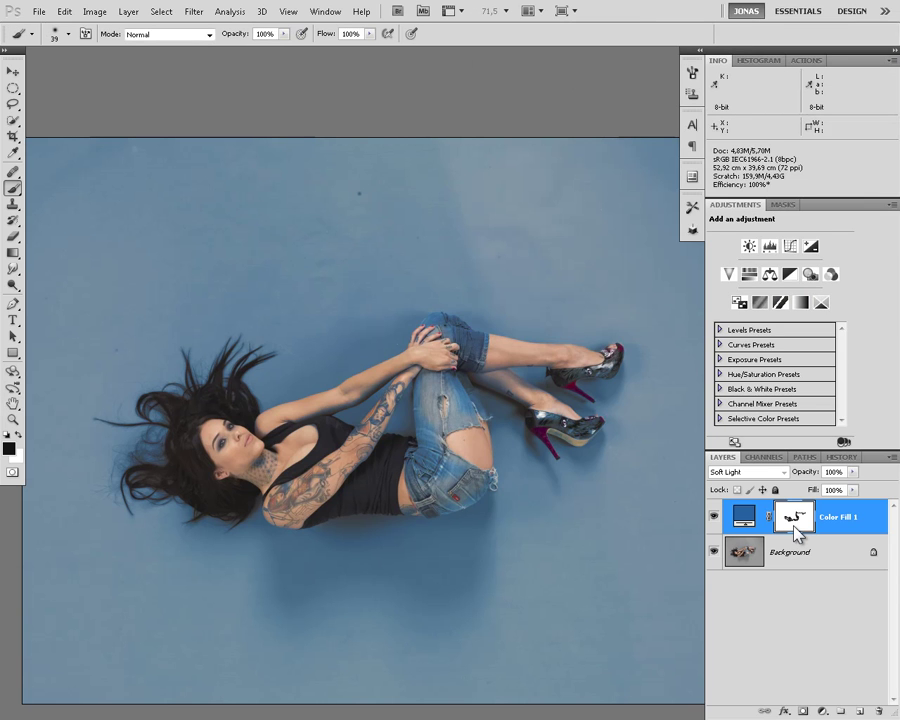
Inspect the fill layer's mask alone and compare the photo with the fill layer hidden and shown.
left_click(795, 521)
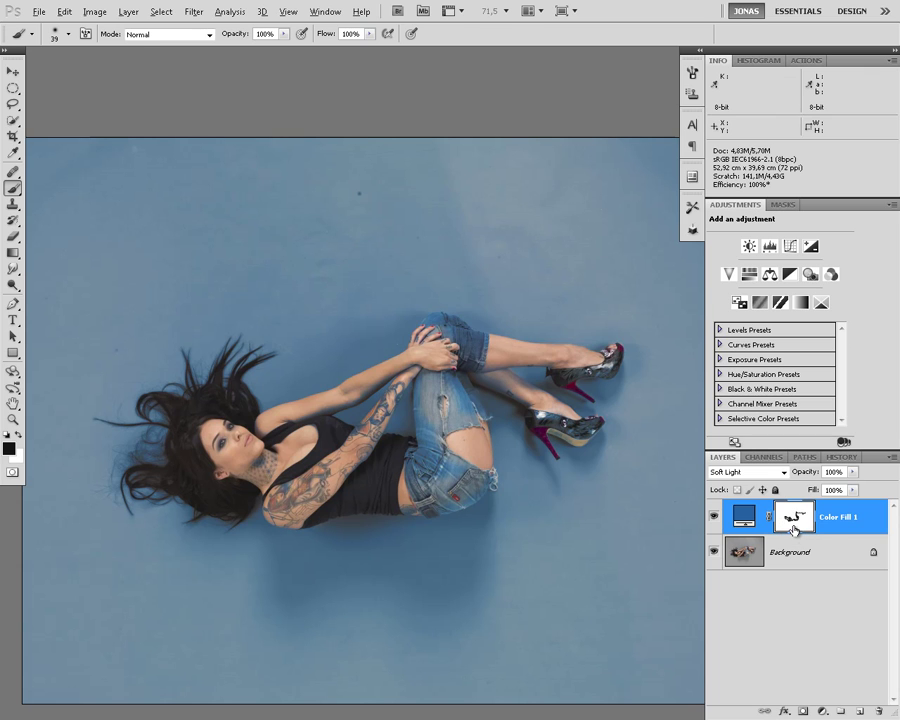
left_click(793, 528, "alt")
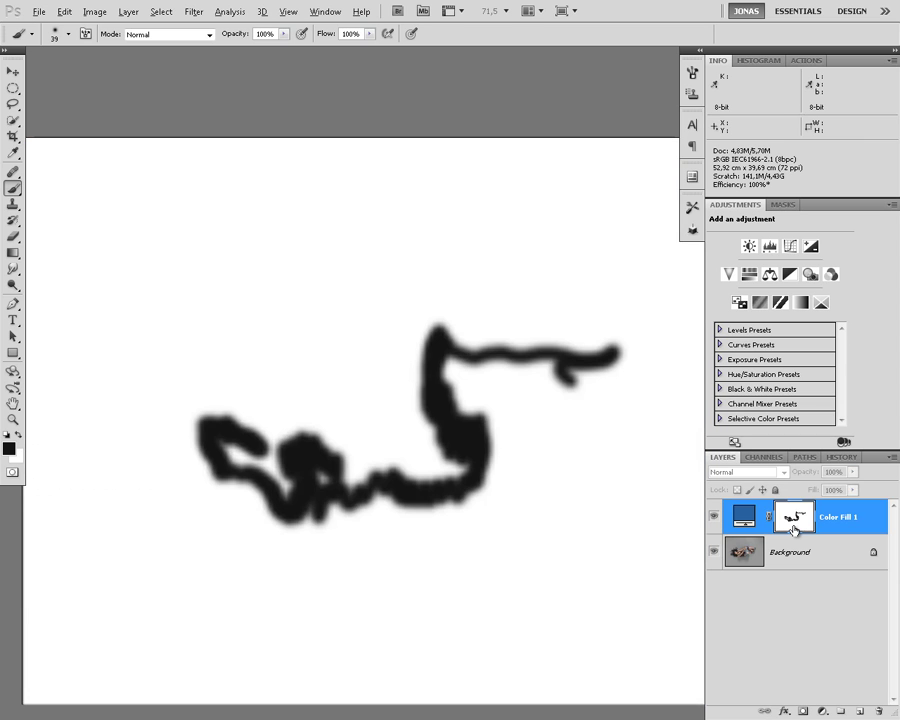
left_click(794, 530, "alt")
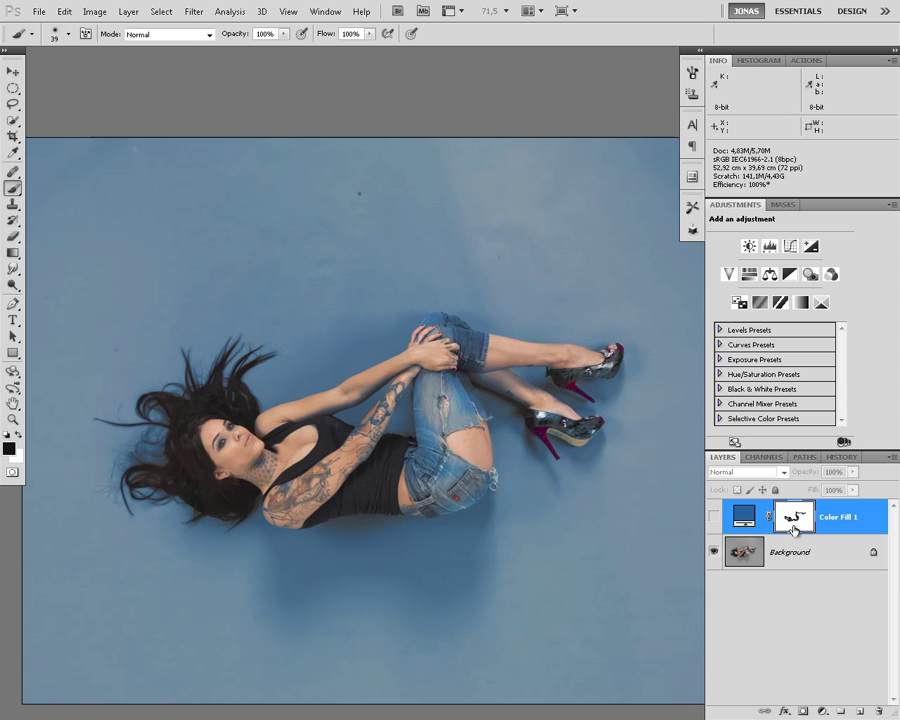
key("ctrl+comma")
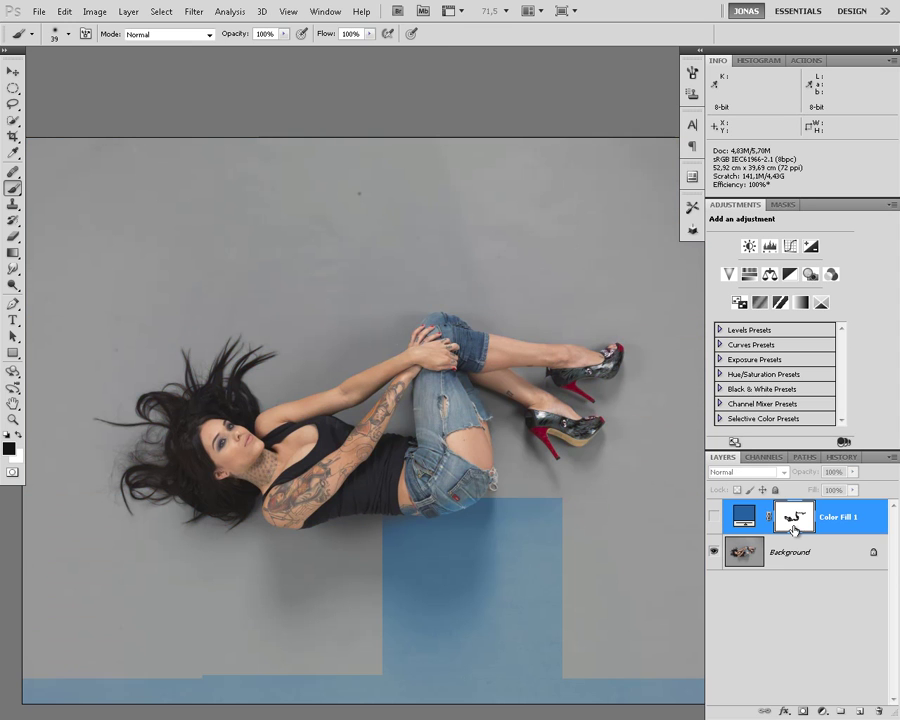
key("ctrl+comma")
key("shift+alt+f")
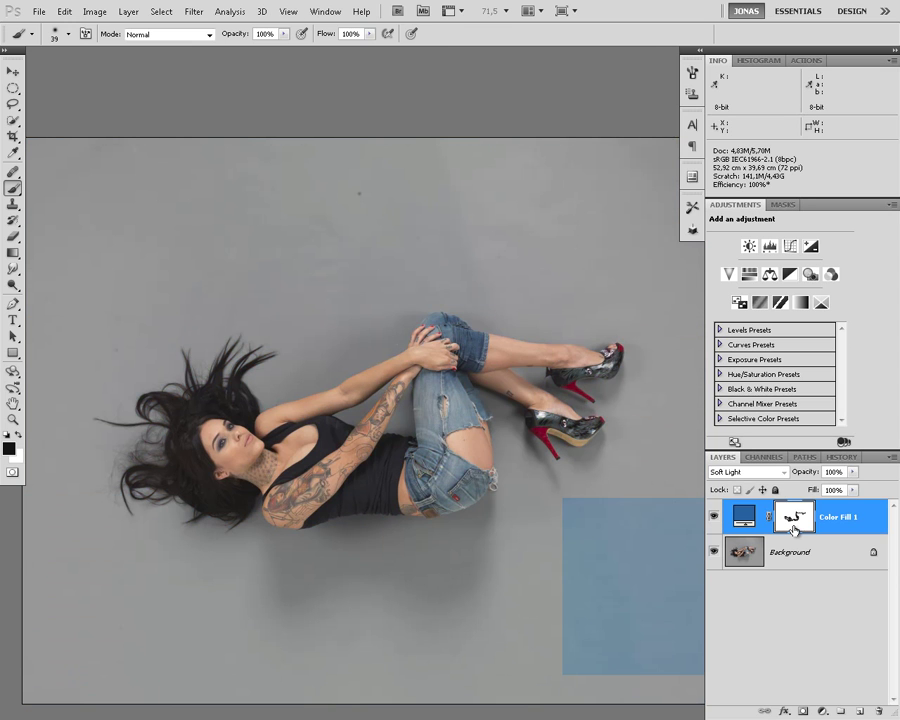